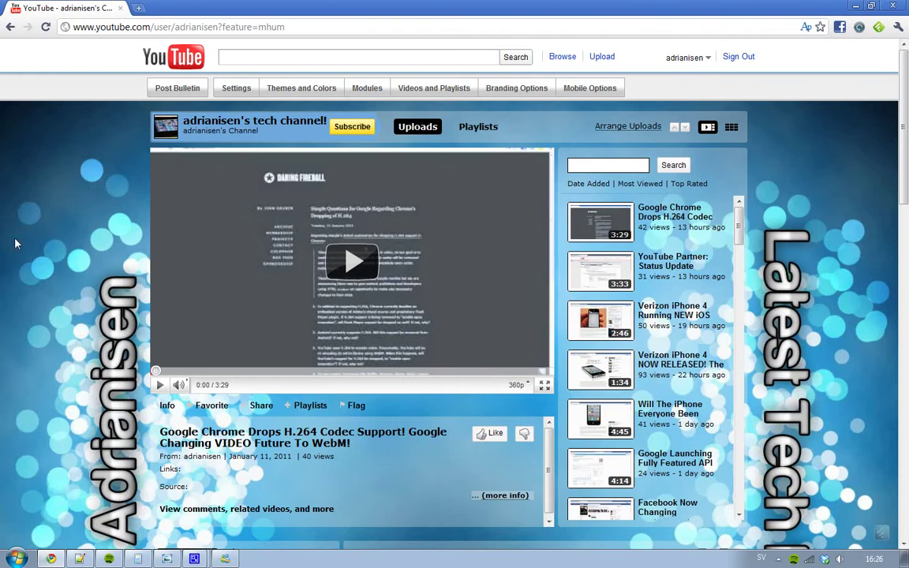
Look over the channel page and show its mobile channel options.
scroll(27, 221, "down", 3)
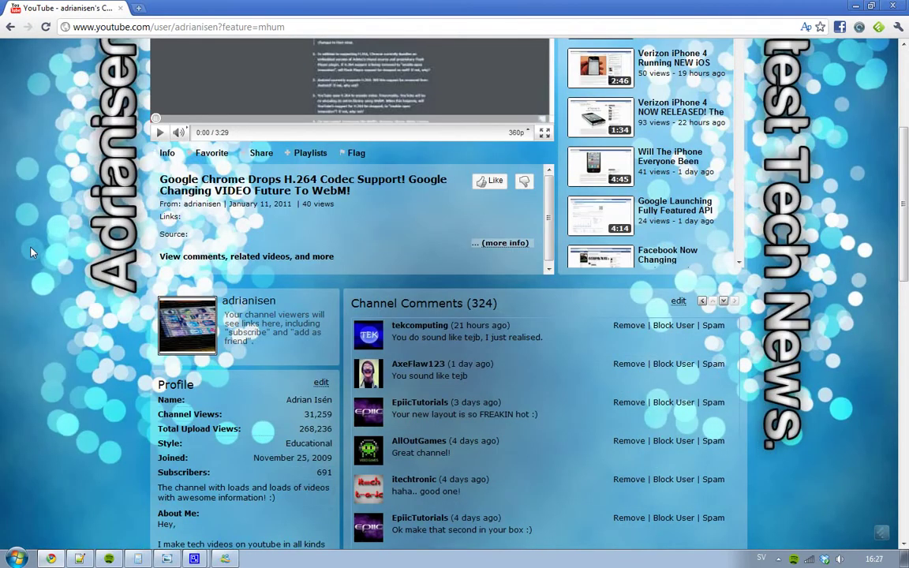
scroll(31, 253, "up", 3)
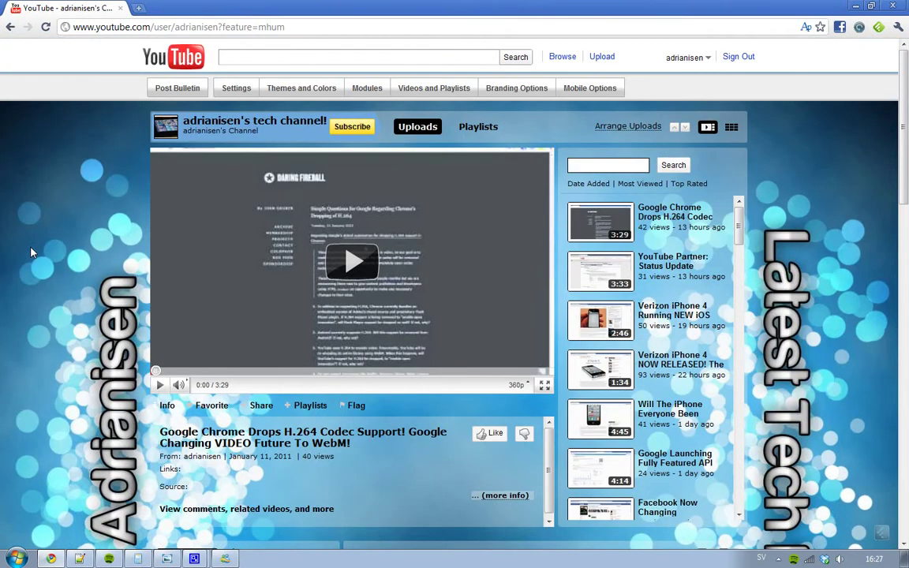
left_click(590, 92)
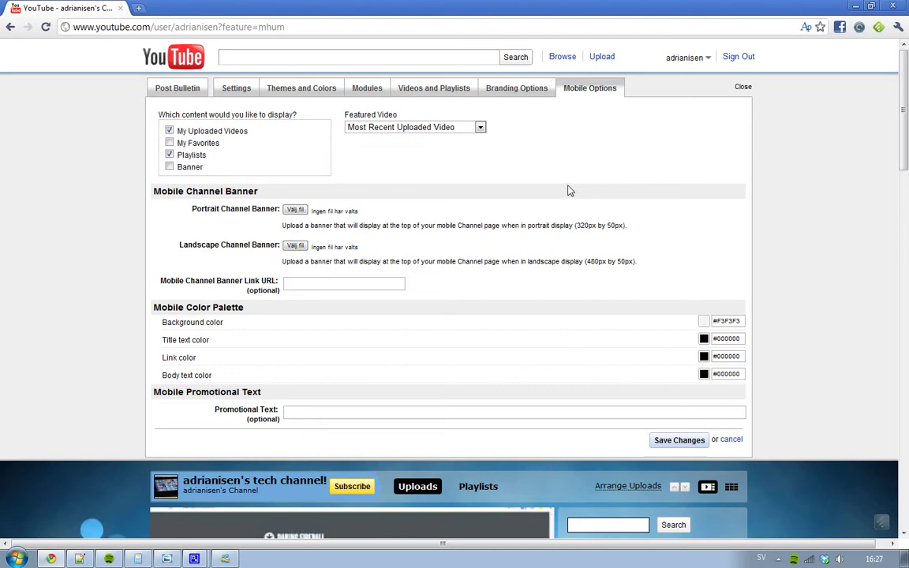
Examine the branding options for banners and image maps and the tracking and redirects settings.
left_click(535, 87)
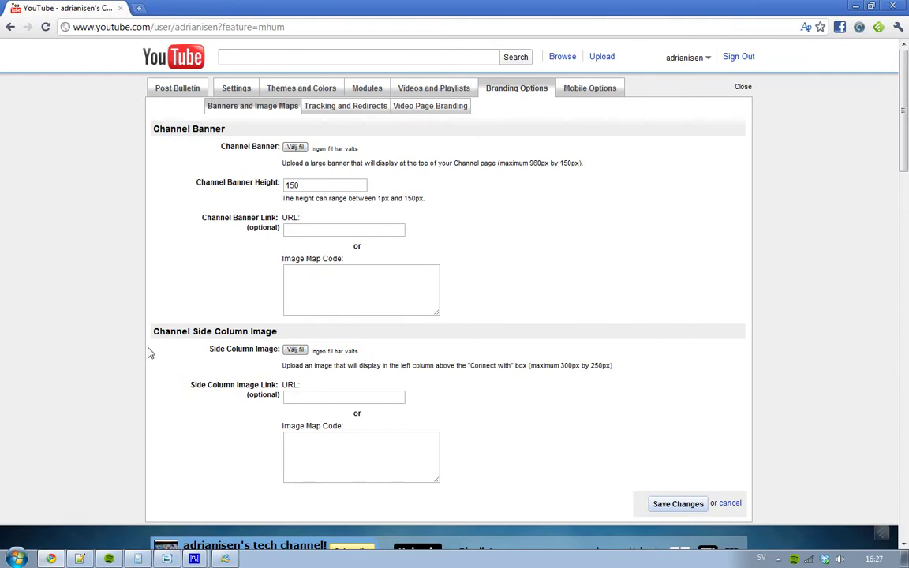
left_click(344, 107)
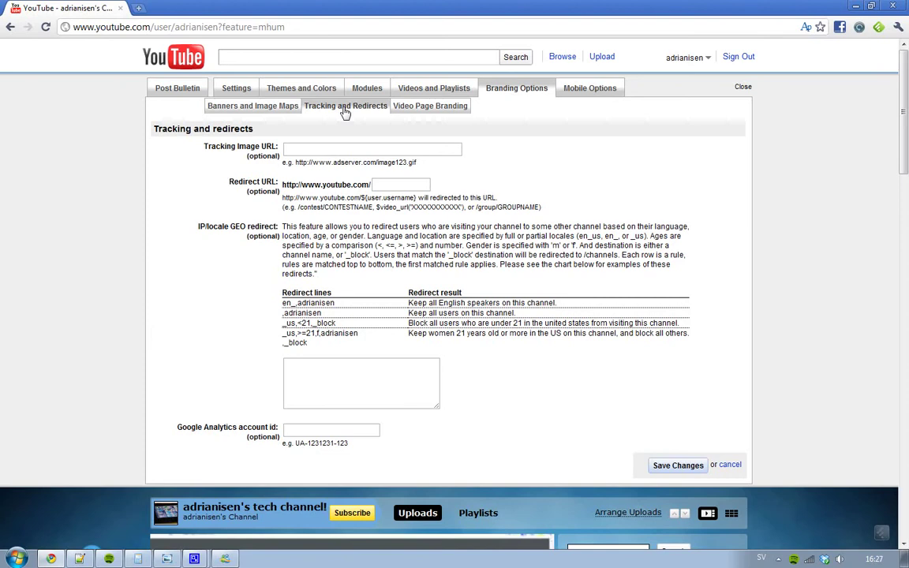
scroll(243, 197, "down", 3)
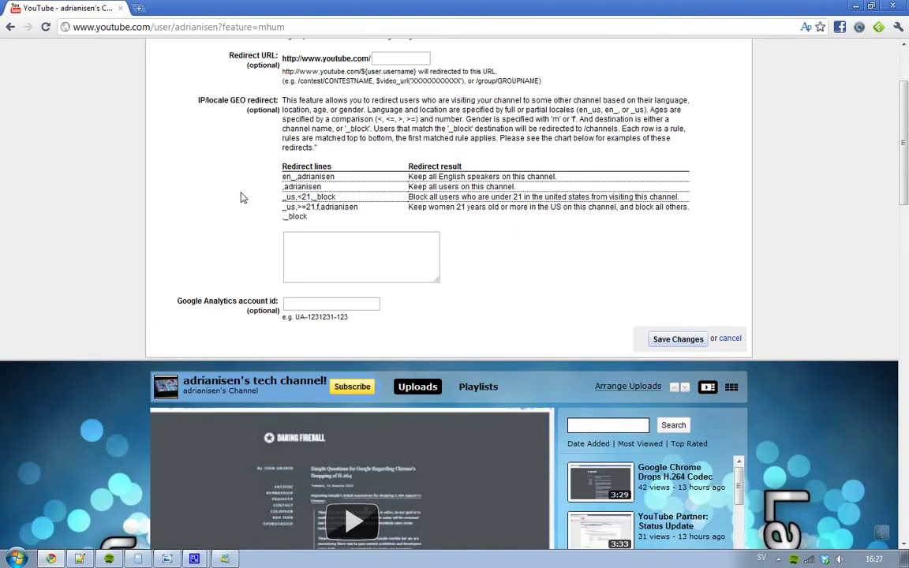
scroll(243, 197, "up", 3)
scroll(241, 197, "down", 5)
scroll(242, 197, "up", 2)
scroll(134, 243, "up", 1)
scroll(134, 244, "up", 1)
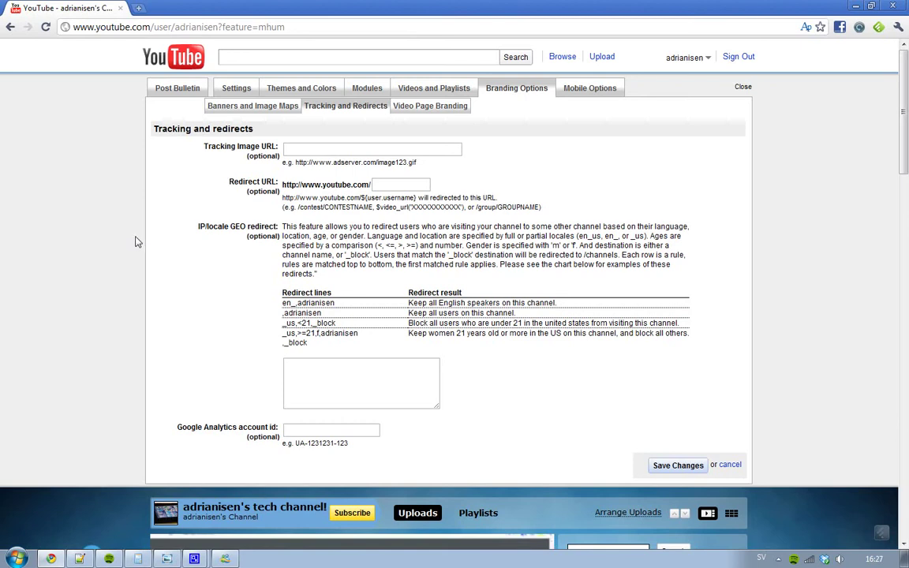
Show the video page branding settings and look through the channel page below them.
left_click(416, 108)
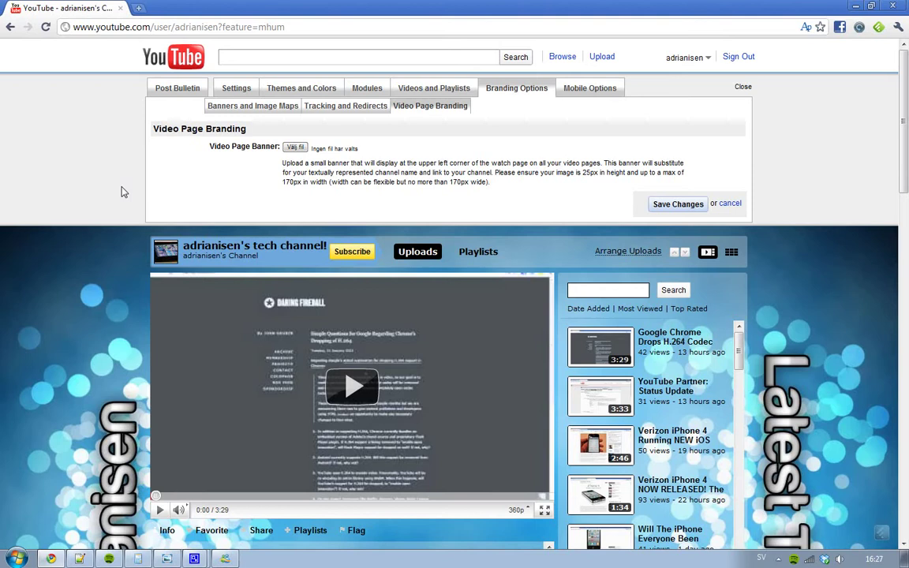
scroll(122, 192, "down", 3)
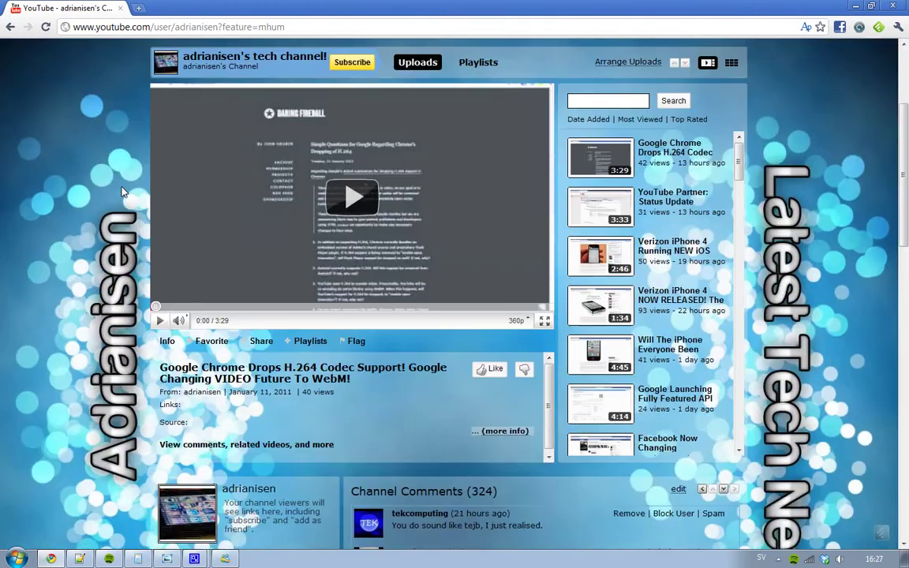
scroll(122, 192, "down", 2)
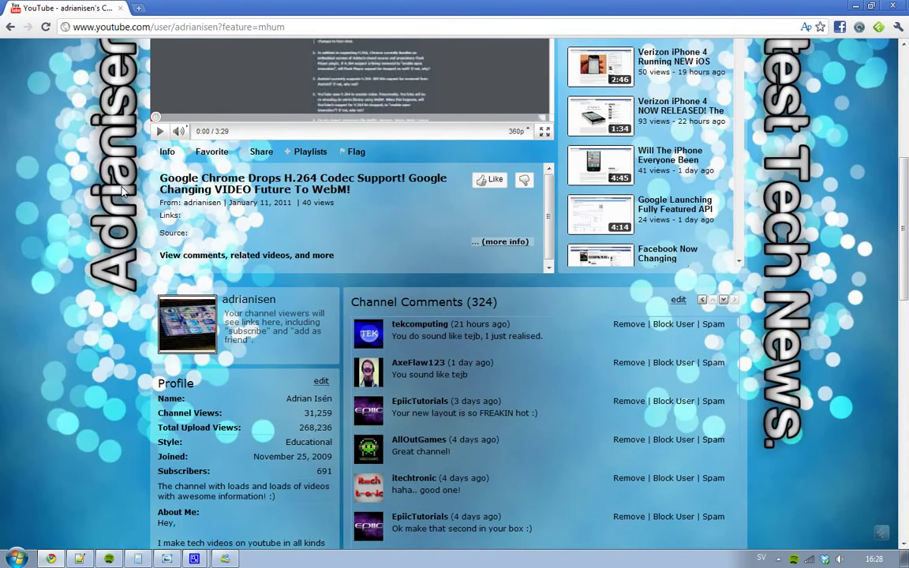
scroll(123, 191, "down", 5)
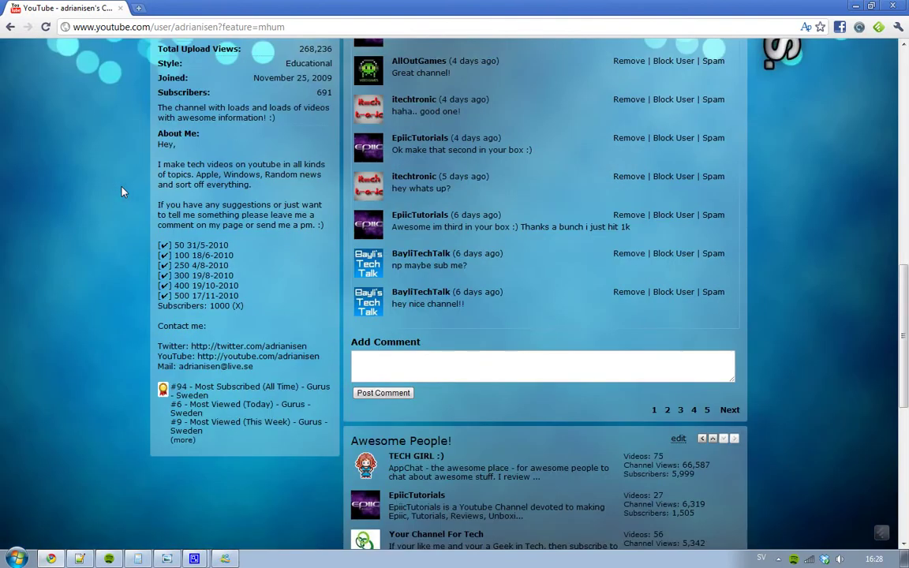
scroll(122, 191, "up", 10)
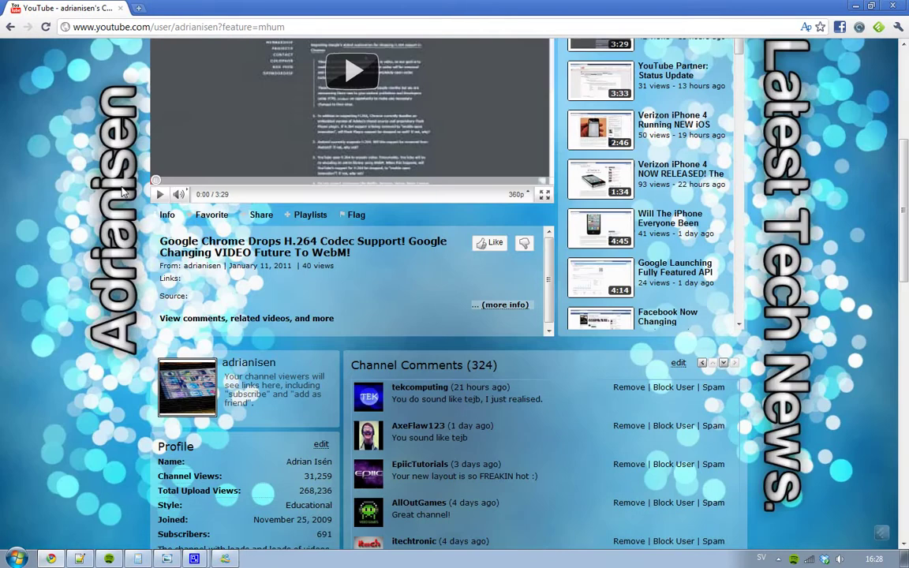
Follow the Branding Options link from the account overview and return to the overview.
left_click(687, 58)
left_click(621, 104)
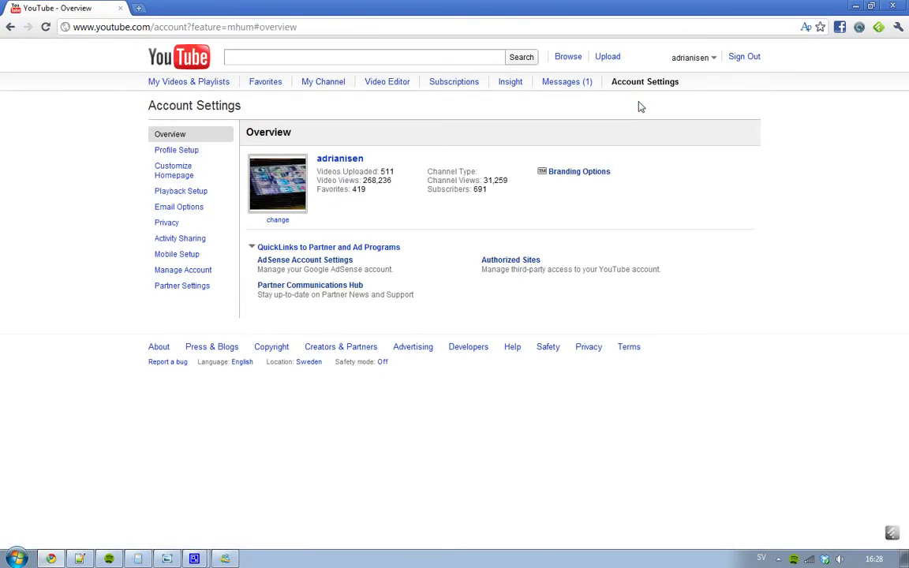
left_click(595, 172)
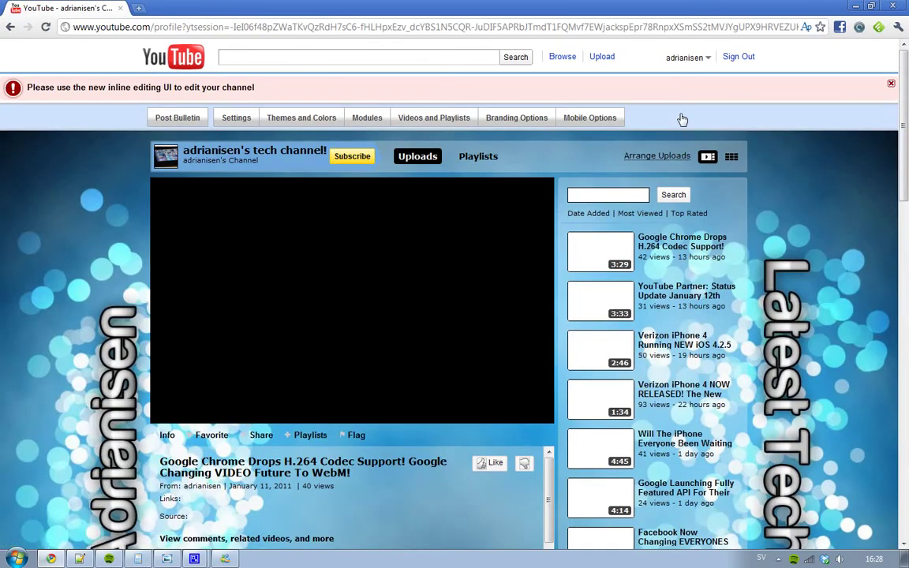
left_click(688, 58)
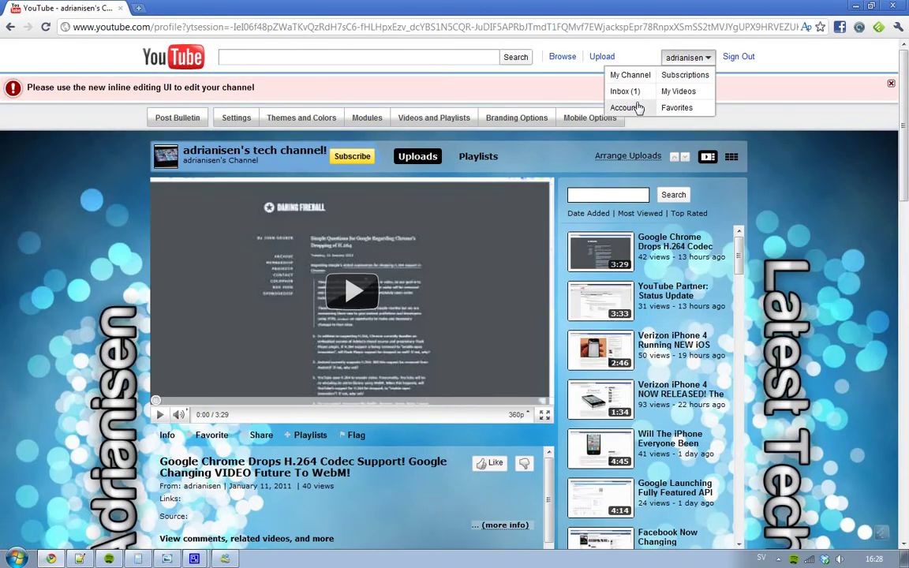
left_click(636, 106)
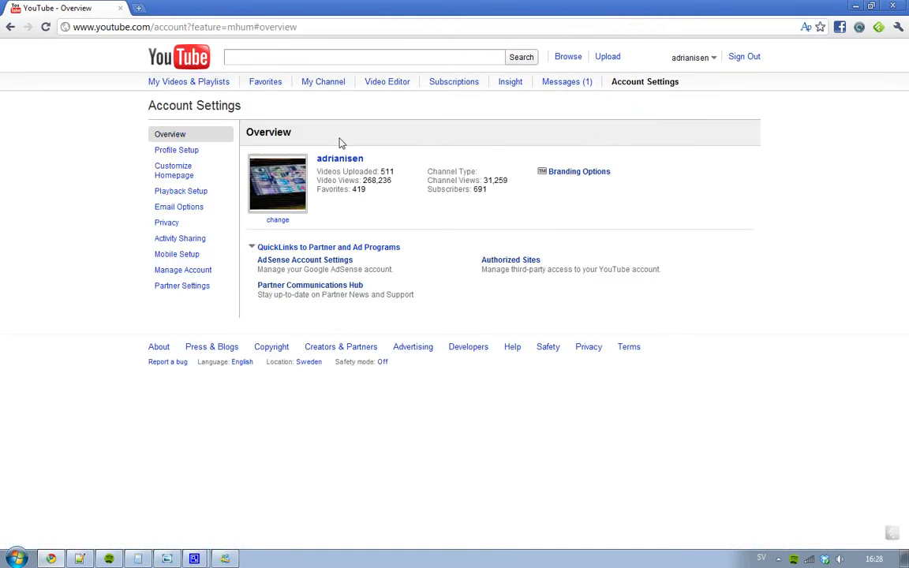
Open the list of uploaded videos and examine the management and revenue sharing options offered for each video.
left_click(686, 59)
left_click(688, 94)
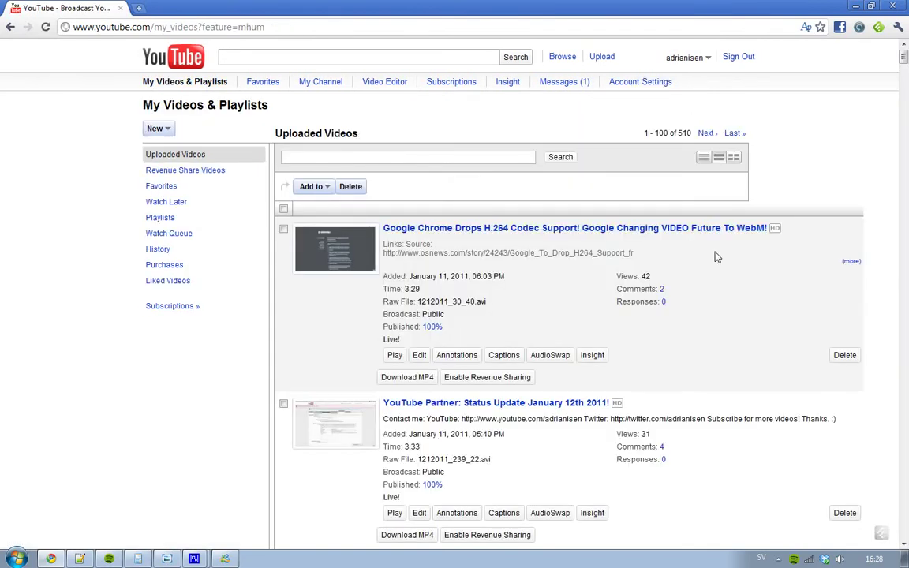
scroll(717, 326, "down", 2)
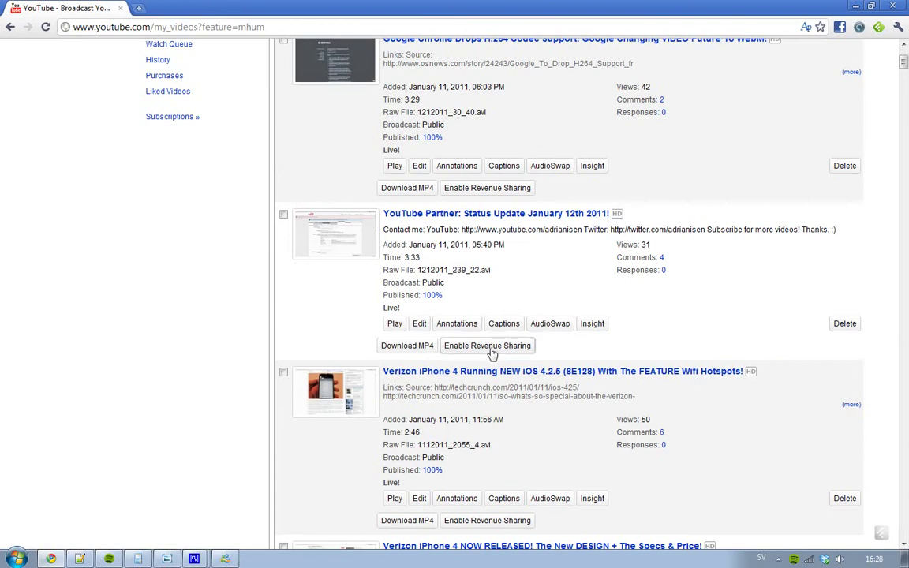
scroll(479, 355, "up", 2)
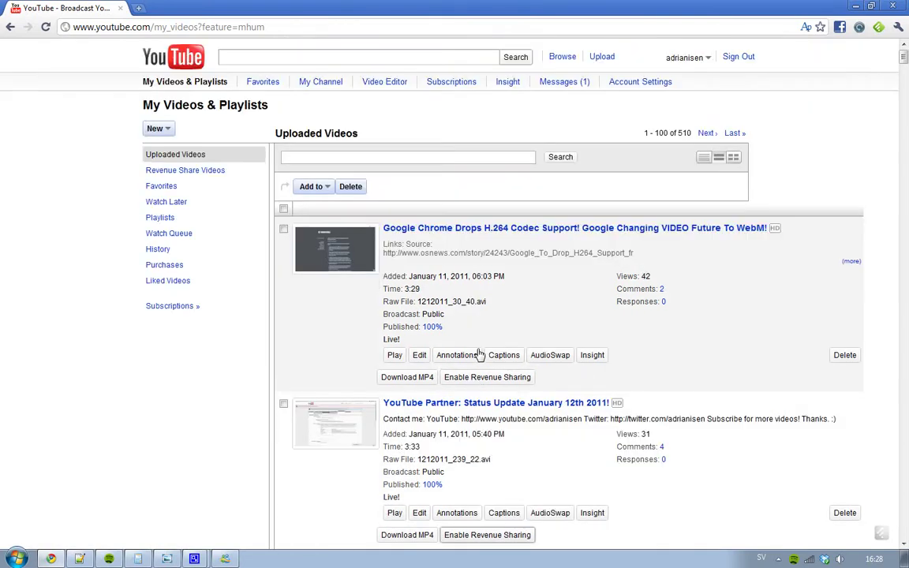
scroll(761, 308, "down", 2)
scroll(761, 307, "down", 6)
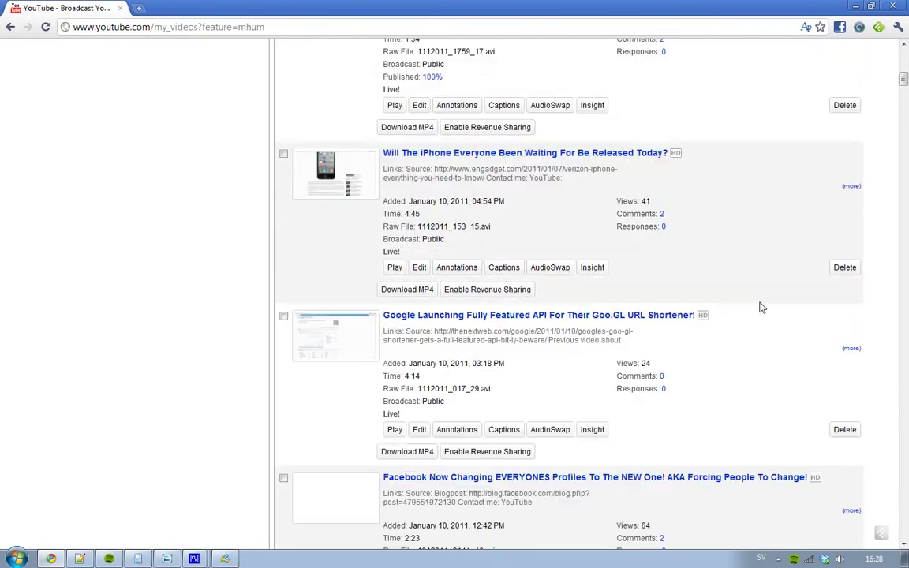
scroll(761, 308, "up", 8)
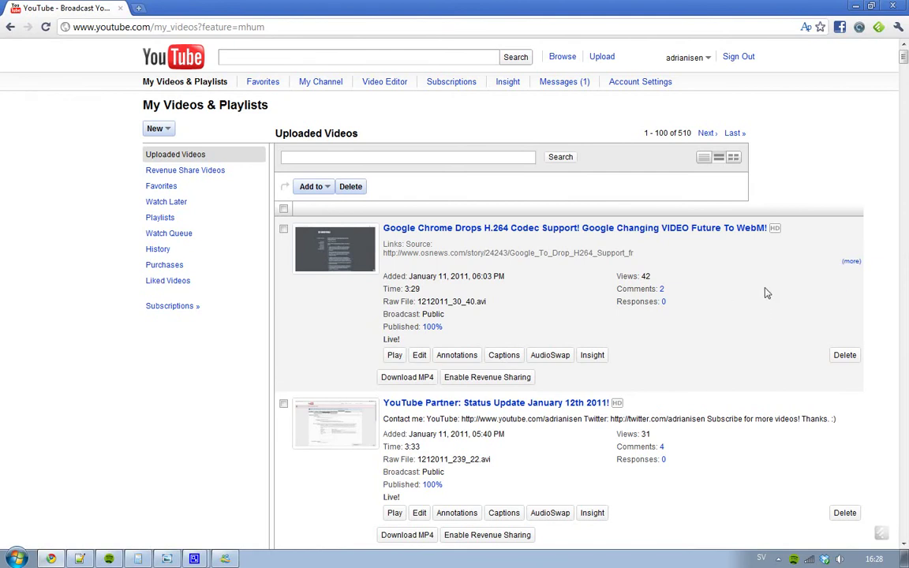
scroll(764, 292, "down", 6)
scroll(764, 292, "up", 6)
scroll(262, 326, "down", 10)
scroll(262, 328, "down", 5)
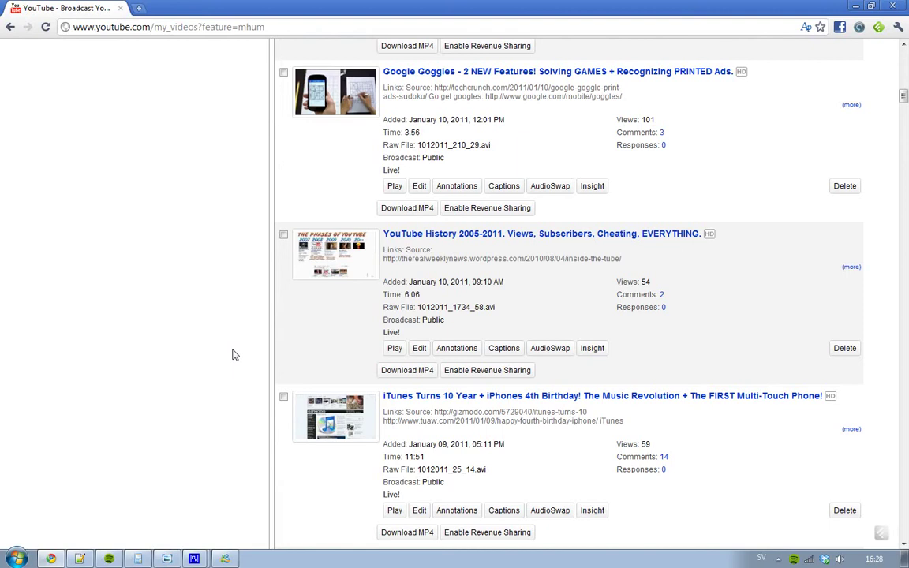
scroll(232, 355, "up", 15)
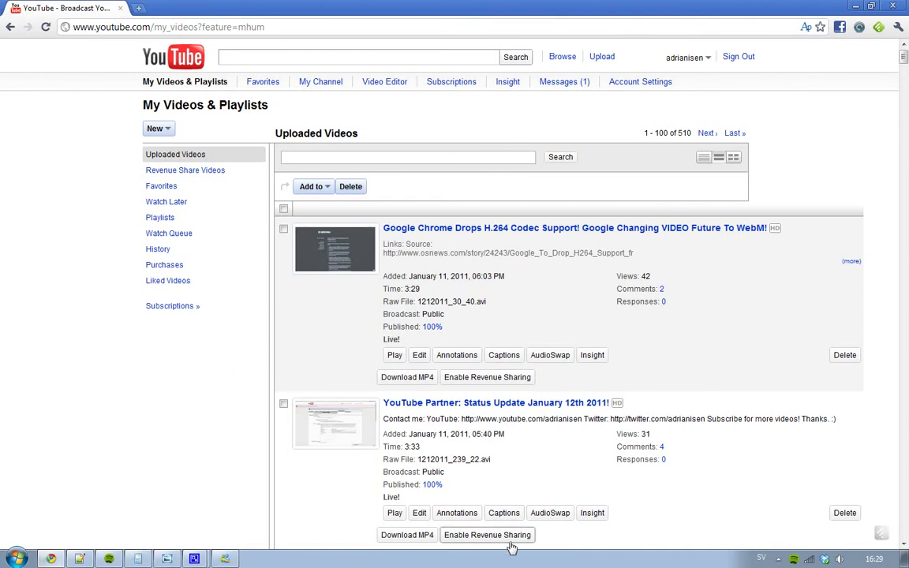
From the revenue share videos, open the GiftYouTube.COM scam video, pause it and look over its watch page.
left_click(225, 172)
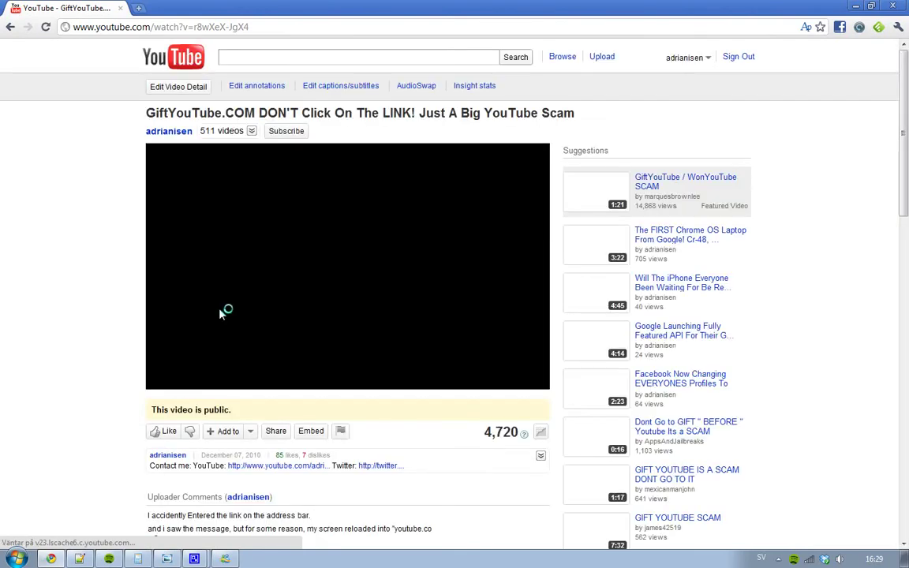
left_click(157, 381)
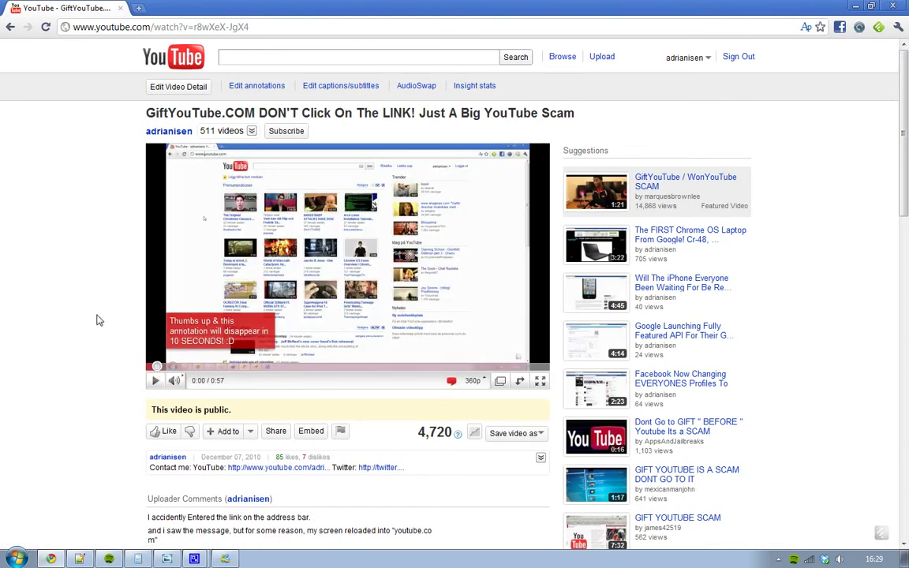
scroll(96, 319, "down", 3)
scroll(95, 319, "up", 3)
Open the uploaded video "Verizon iPhone 4 NOW RELEASED!" for editing and examine its custom thumbnail upload option.
left_click(680, 59)
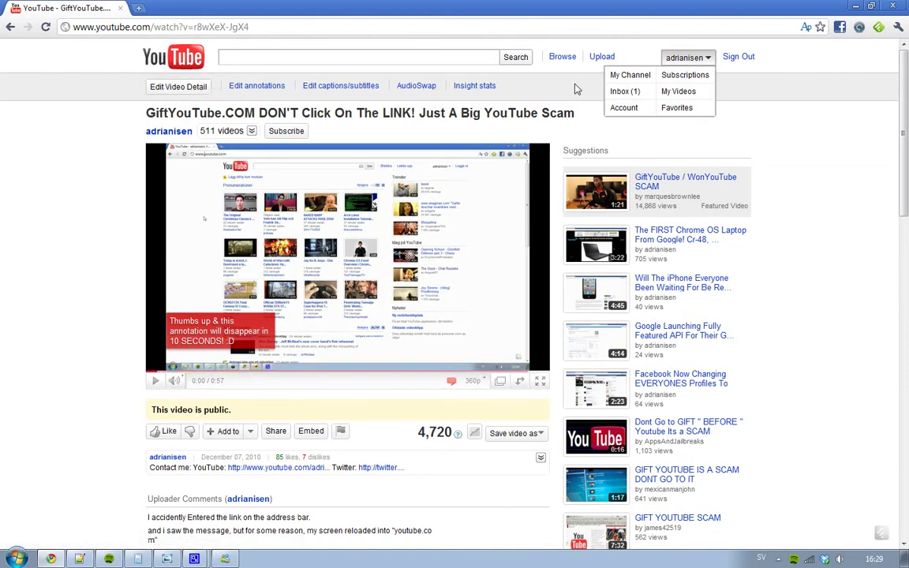
left_click(683, 92)
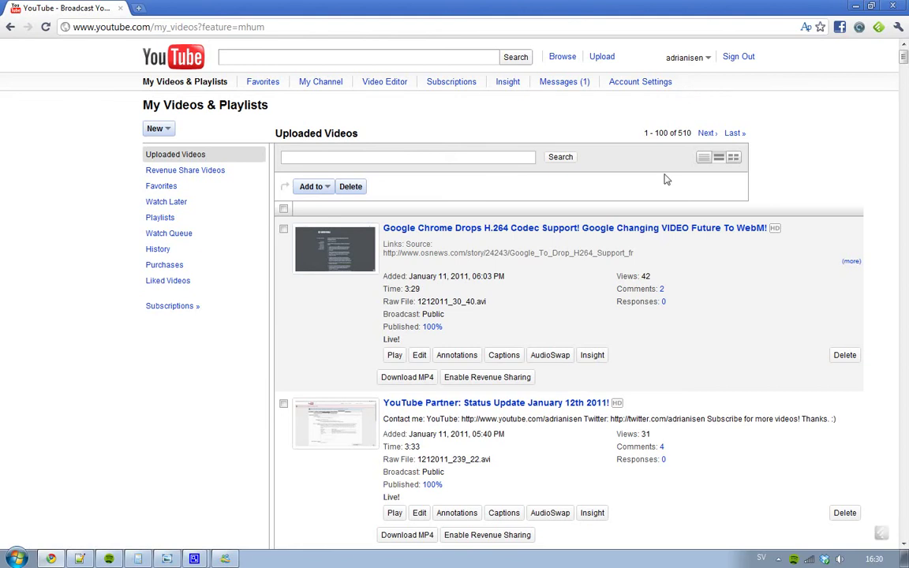
scroll(619, 286, "down", 5)
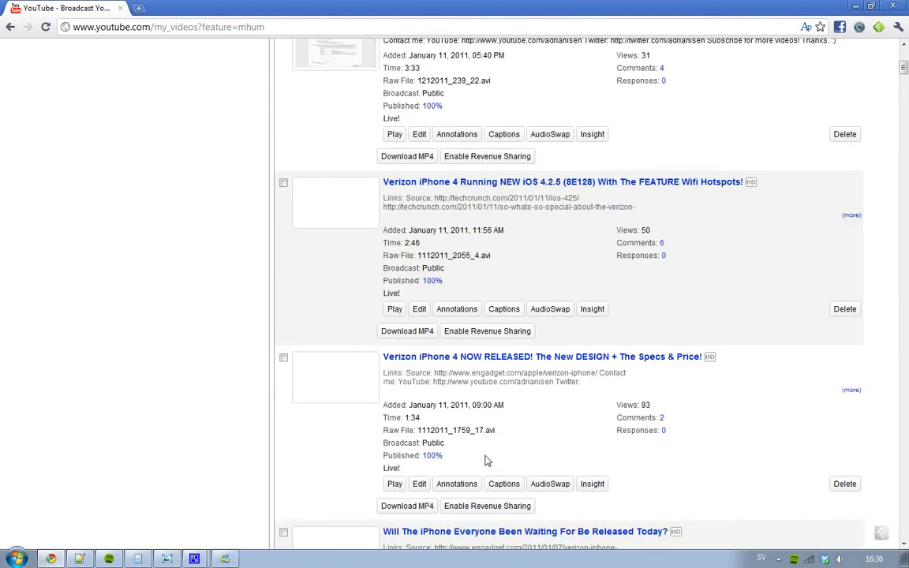
left_click(419, 483)
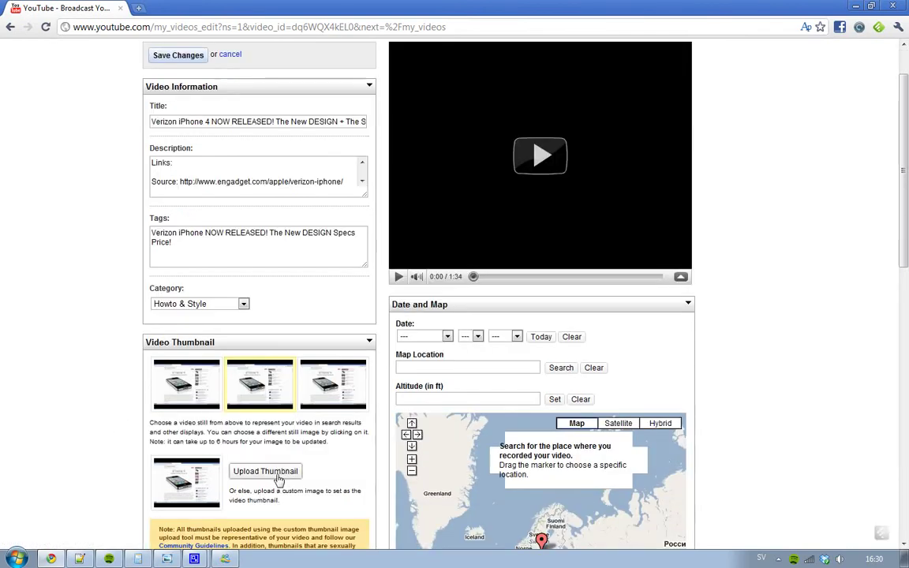
scroll(89, 431, "down", 5)
scroll(89, 431, "up", 5)
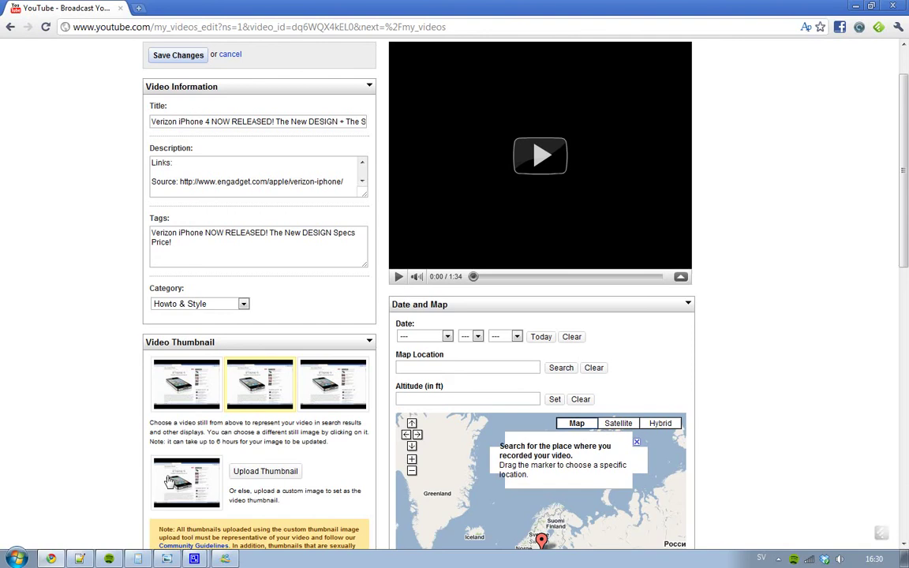
scroll(148, 432, "up", 1)
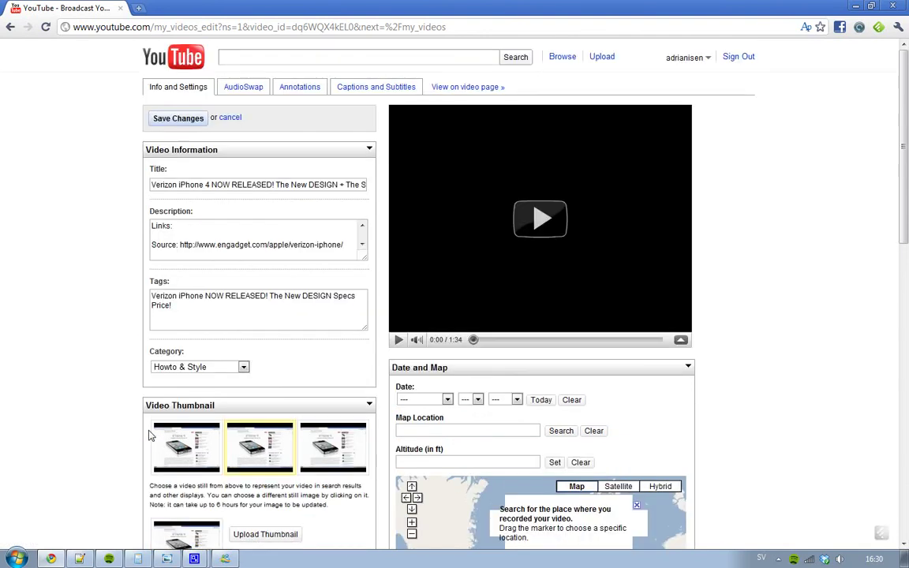
Open the account settings overview and view the Insight statistics for all videos.
left_click(669, 59)
left_click(640, 109)
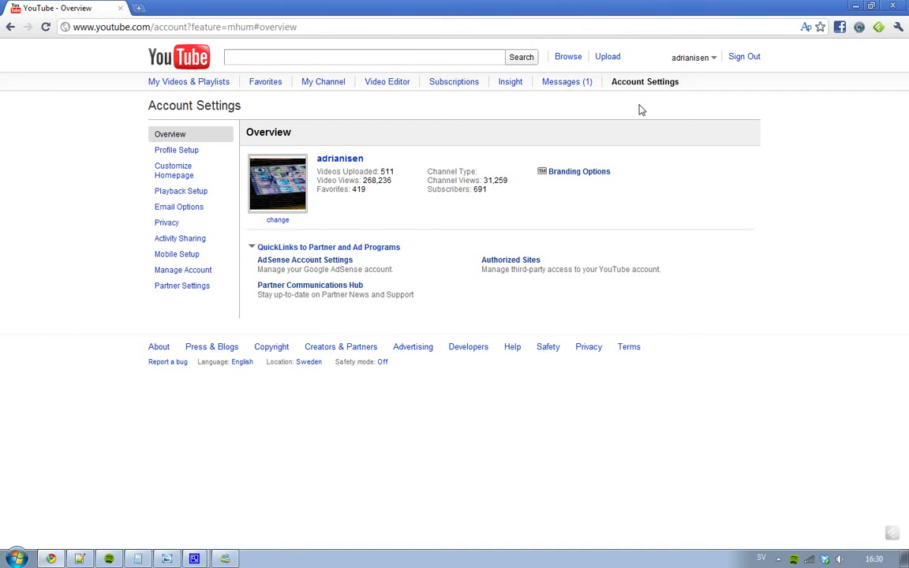
left_click(513, 85)
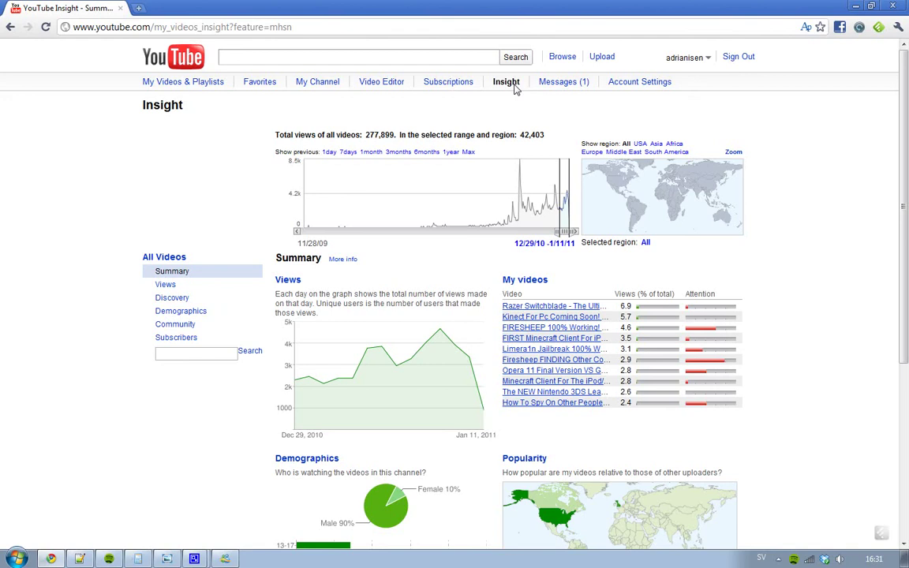
Return to the channel page and look through its profile, comments and Awesome People sections.
left_click(693, 64)
left_click(629, 74)
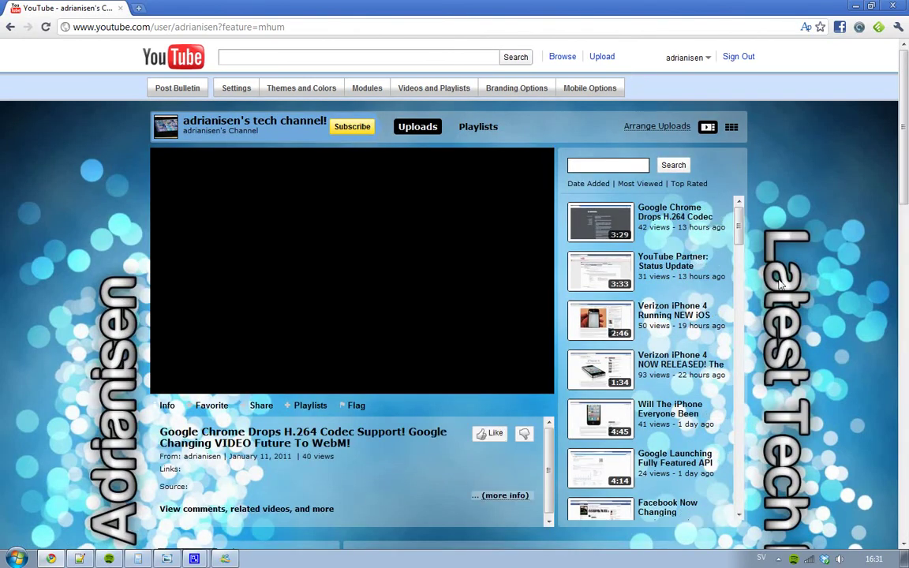
scroll(780, 286, "down", 2)
scroll(780, 286, "down", 3)
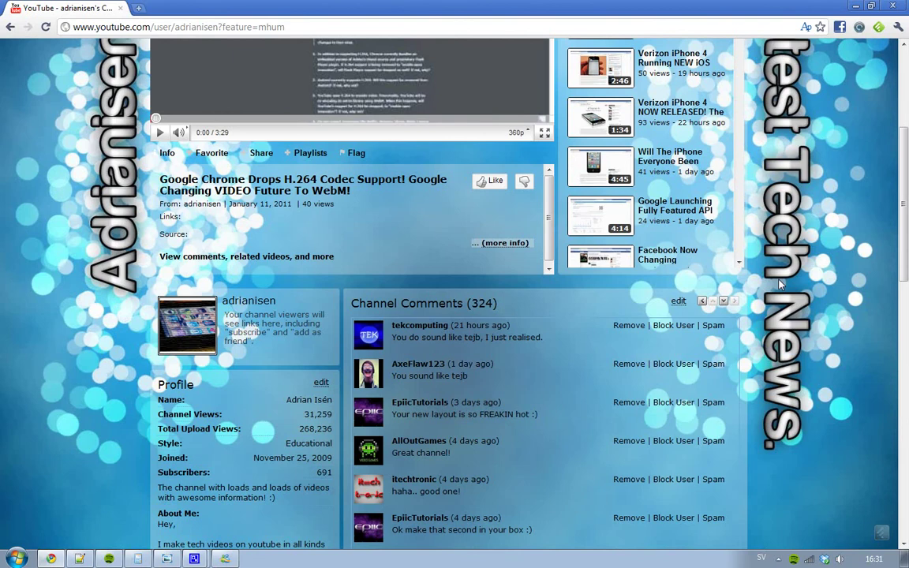
scroll(779, 284, "down", 6)
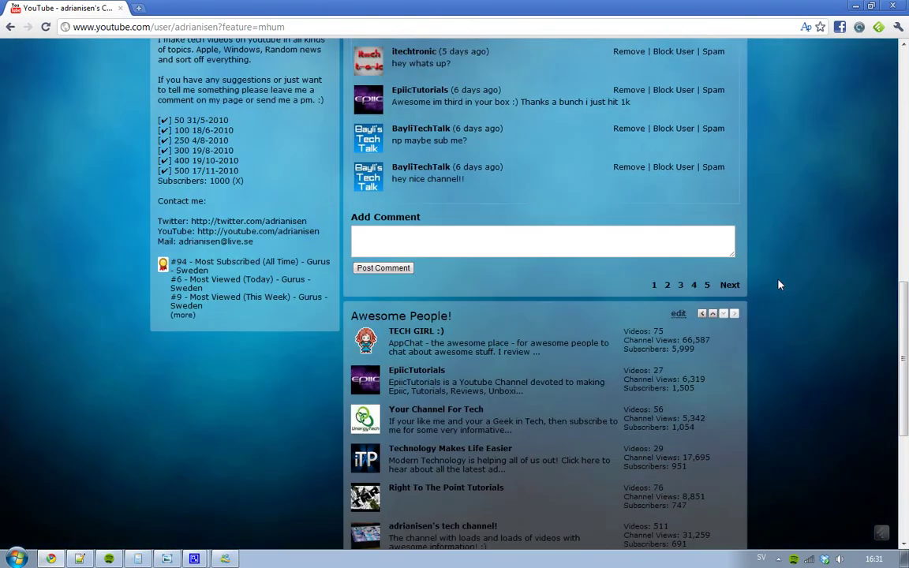
scroll(778, 285, "up", 10)
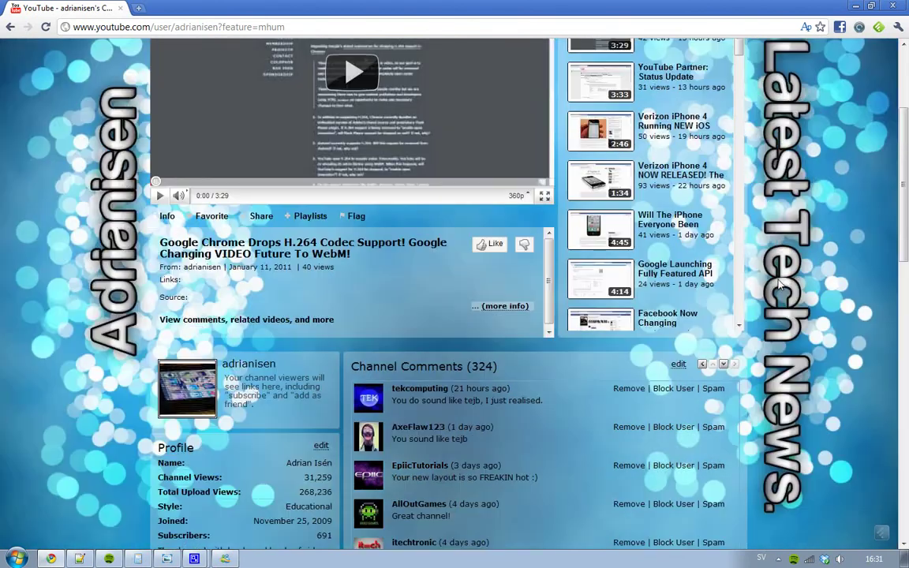